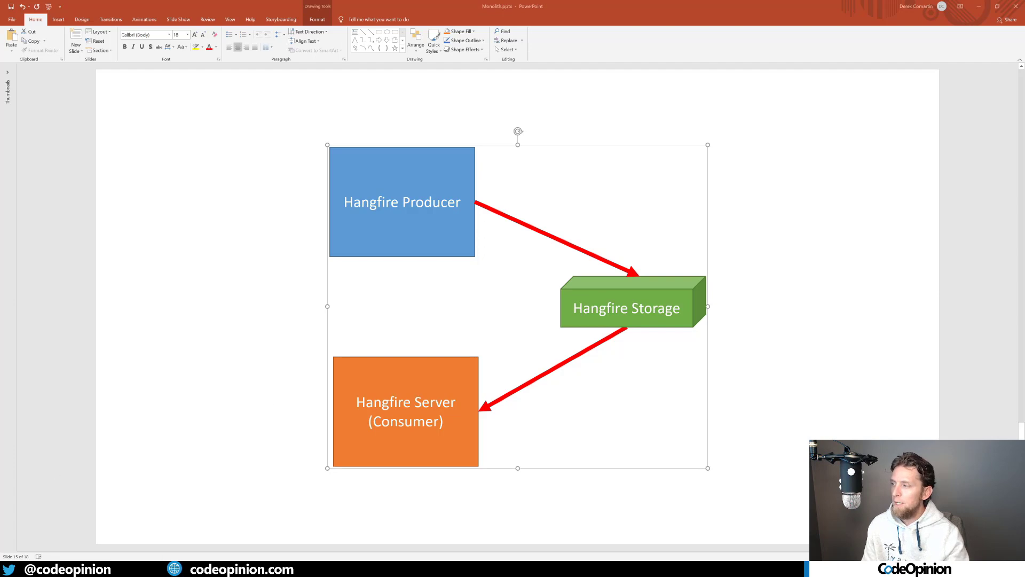
Highlight BackgroundJobClient in the code, then the diagram's Hangfire Producer and Storage boxes.
key(alt+Tab)
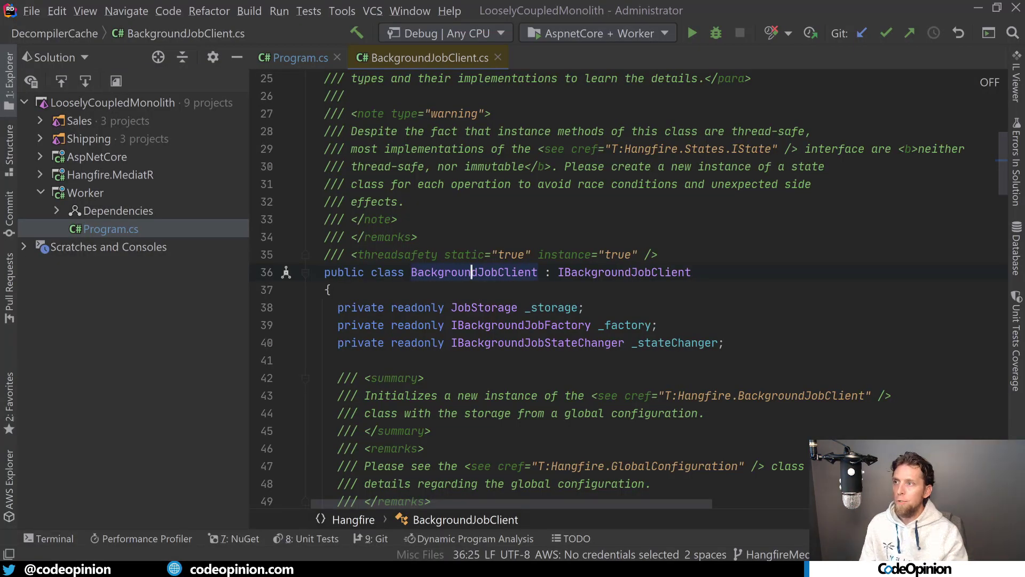
double_click(450, 272)
scroll(512, 273, up, 3)
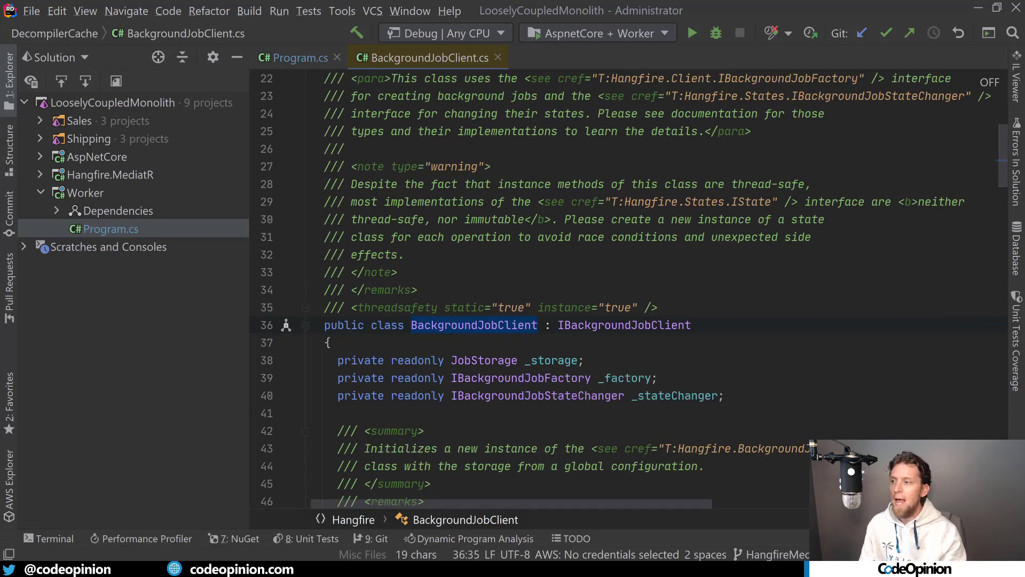
key(alt+Tab)
click(450, 178)
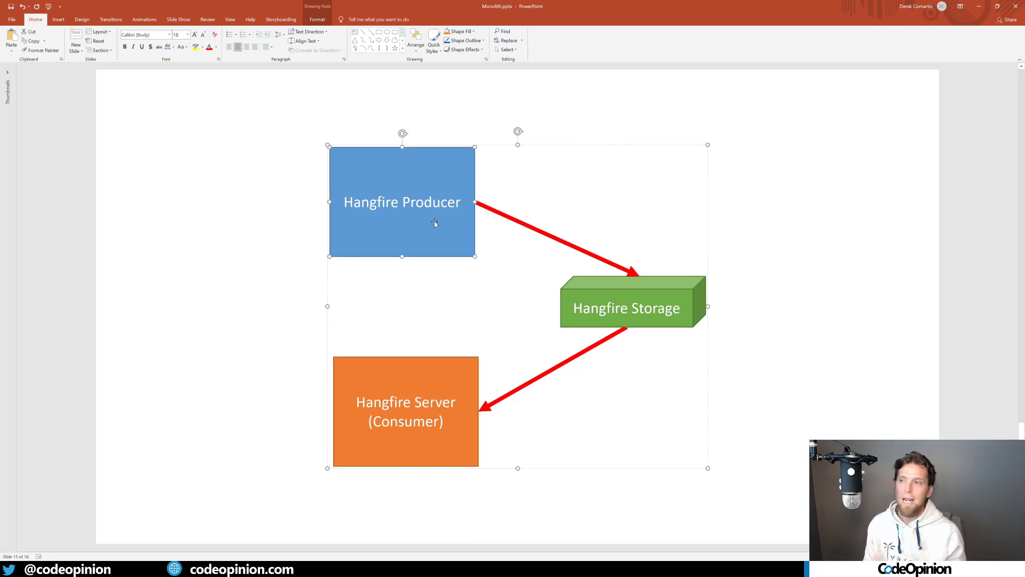
click(635, 292)
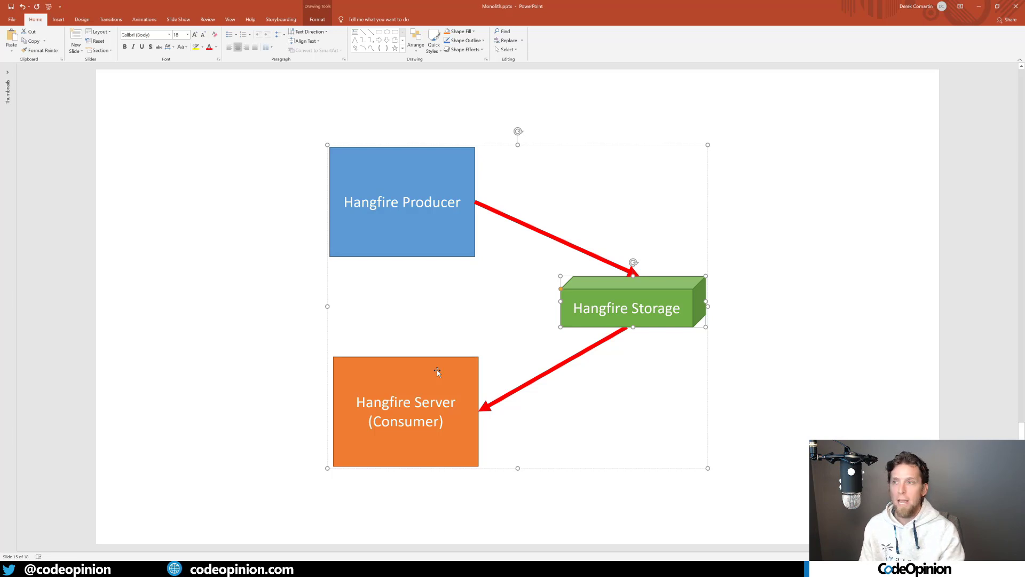
Show the Worker's Program.cs, highlighting the Hangfire storage block and AddHangfireServer line.
key(alt+Tab)
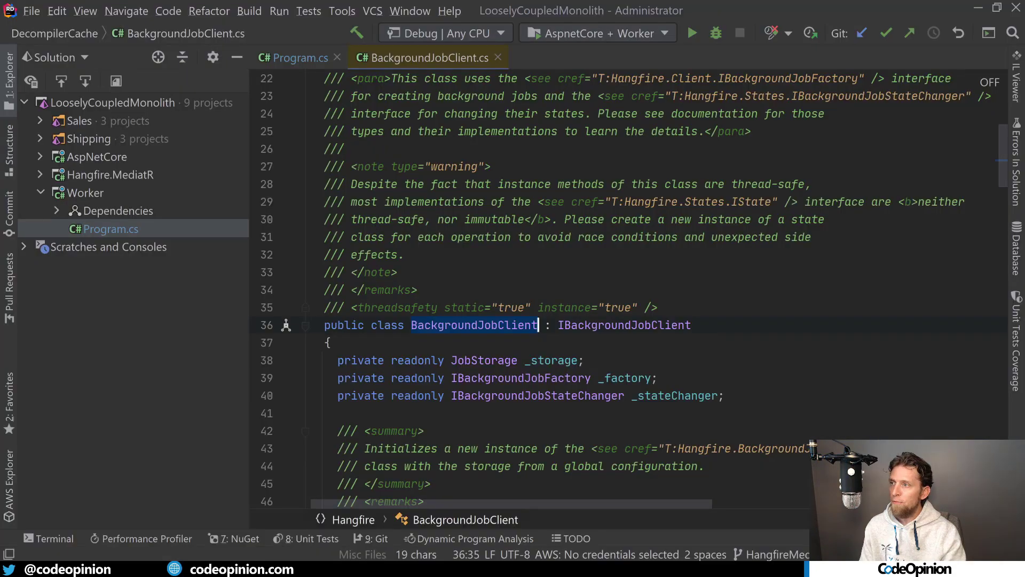
click(300, 57)
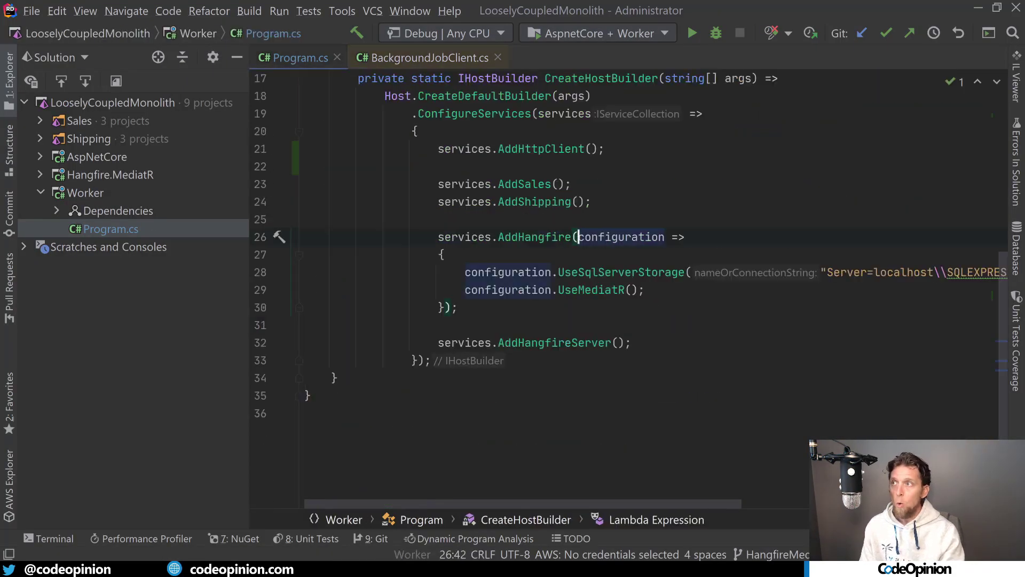
scroll(279, 236, up, 3)
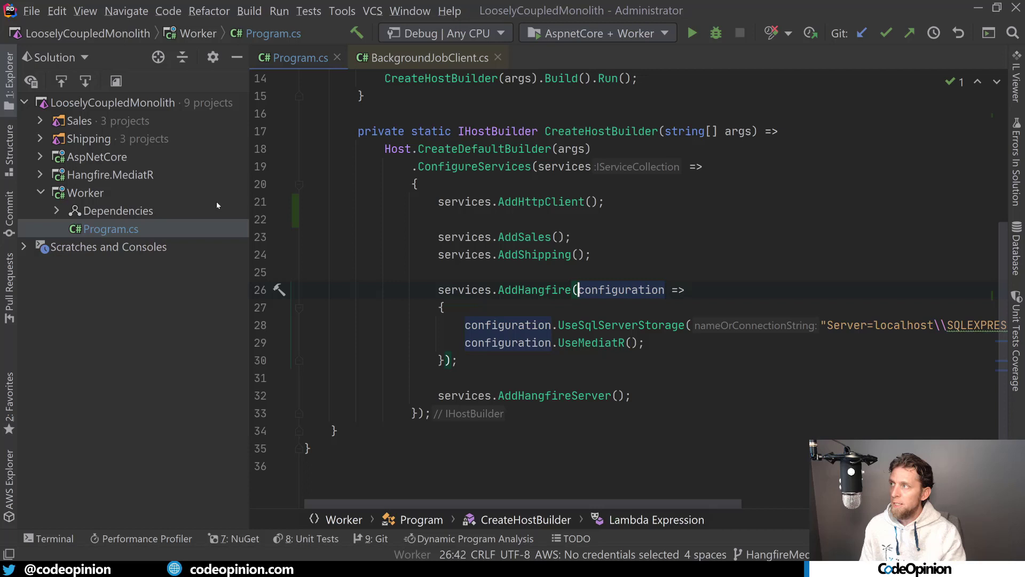
click(95, 192)
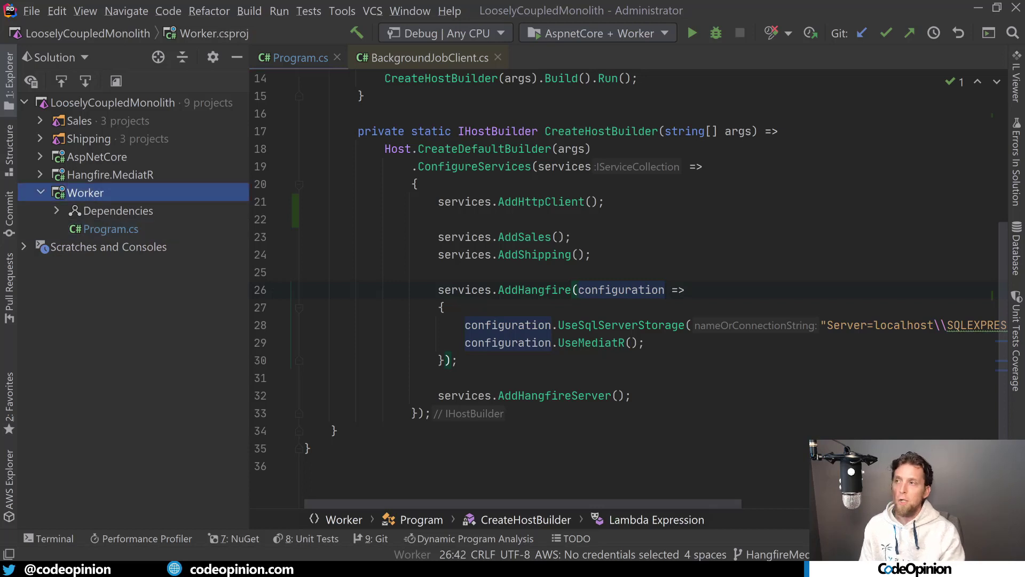
scroll(625, 289, up, 3)
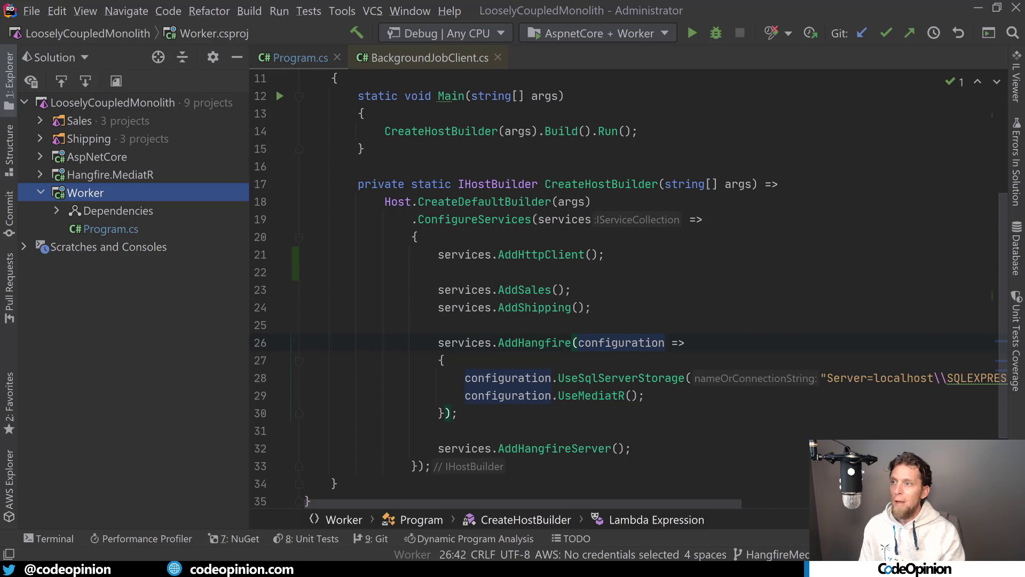
scroll(625, 288, down, 3)
key(shift+Home)
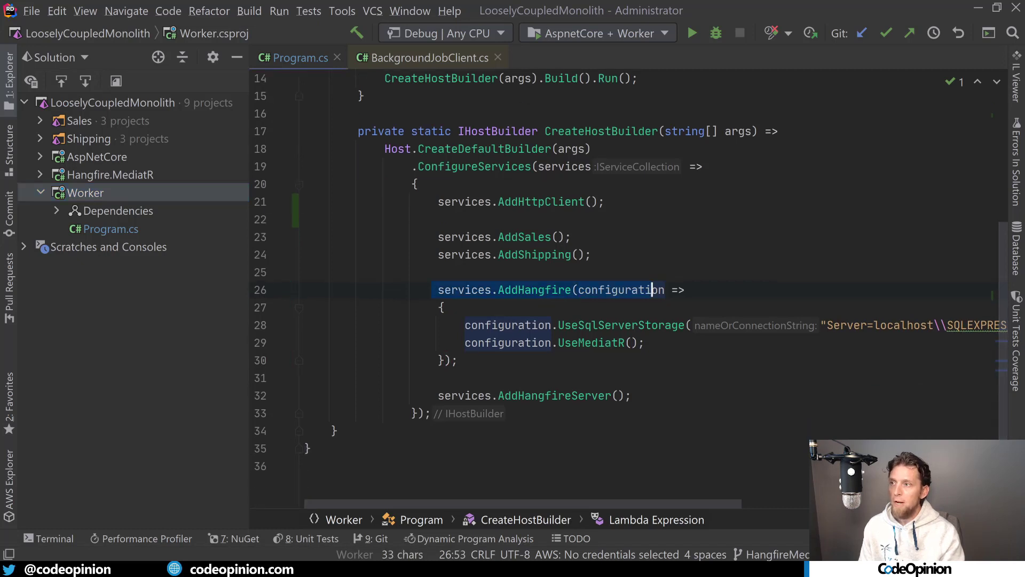
key(shift+Down)
key(shift+Down)
key(shift+Down)
key(shift+End)
key(Down)
key(Down)
key(Down)
key(shift+ctrl+Right)
key(shift+End)
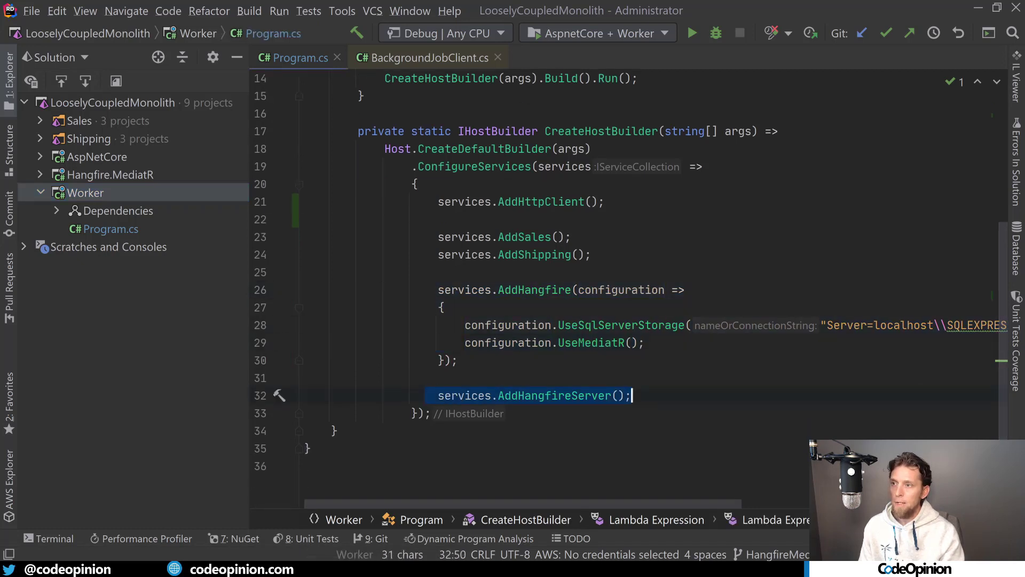
key(End)
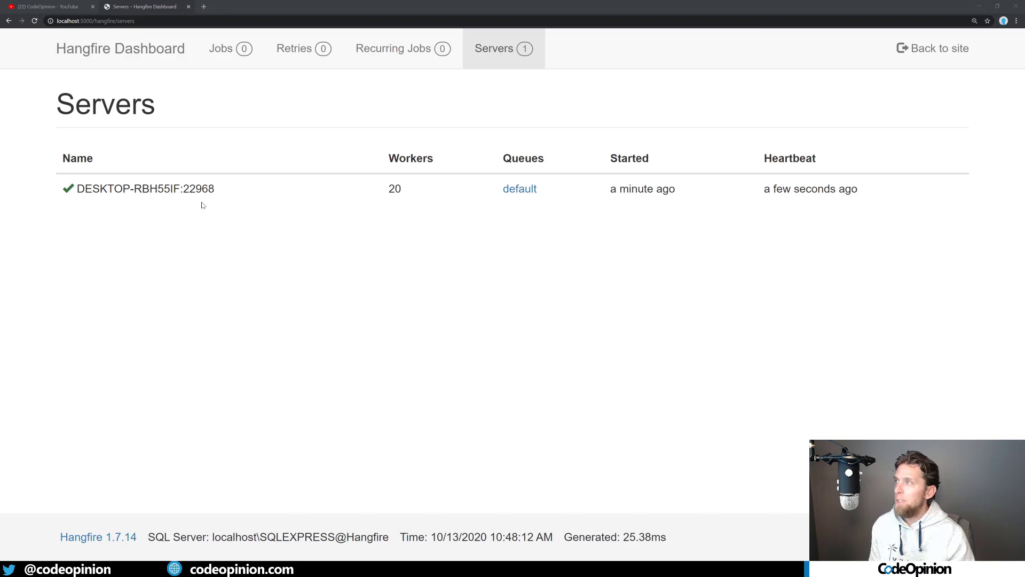
Highlight the running server's Workers value of 20, then switch back to Rider.
double_click(394, 188)
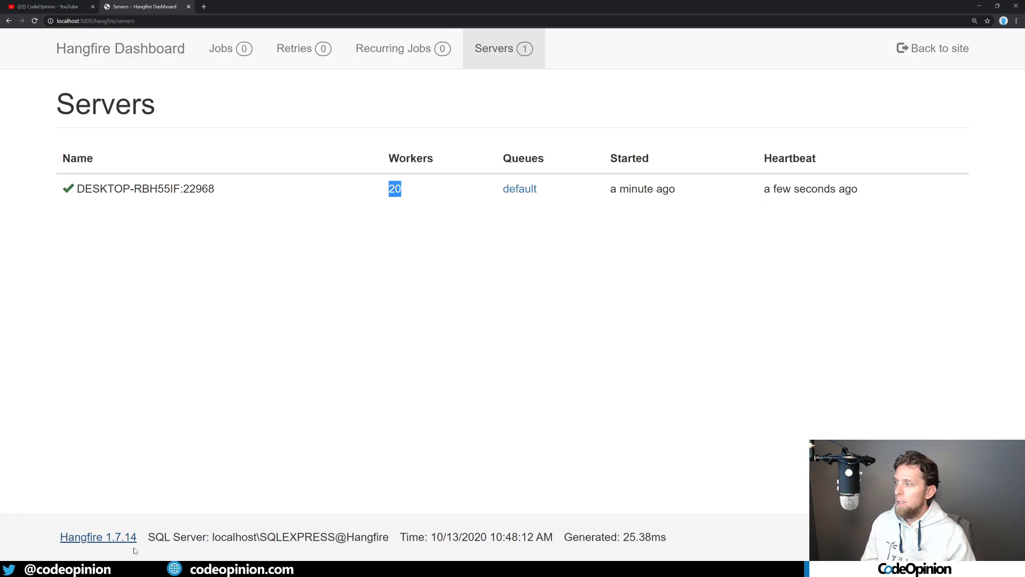
click(130, 530)
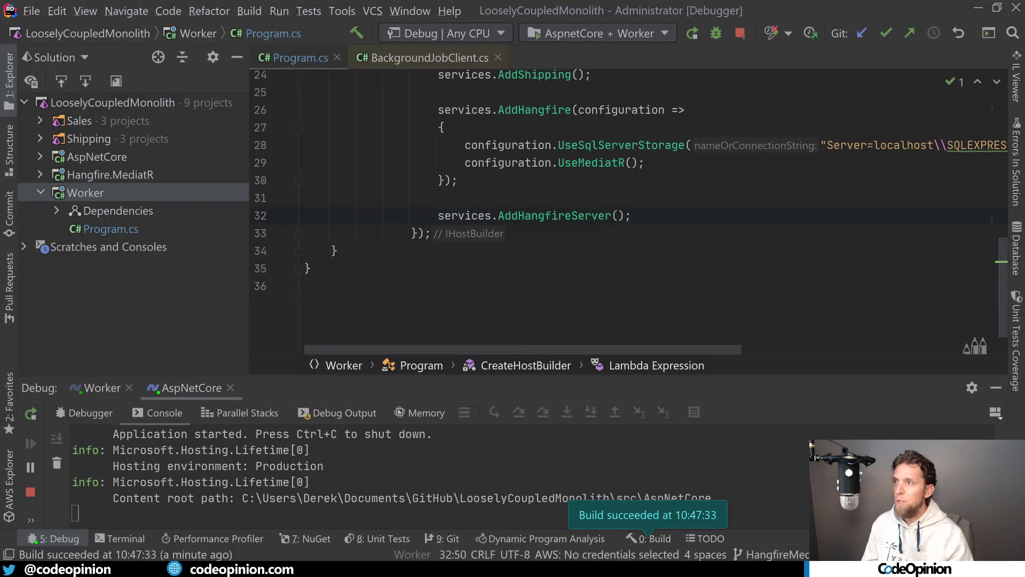
Add an options => {} lambda to AddHangfireServer containing options.WorkerCount.
key(Left)
key(Left)
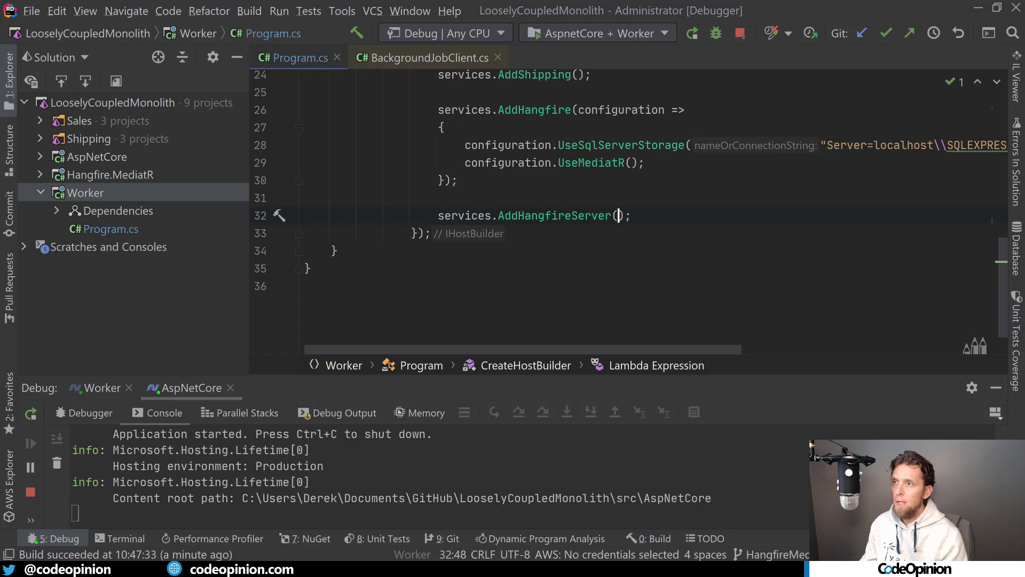
key(ctrl+space)
key(Return)
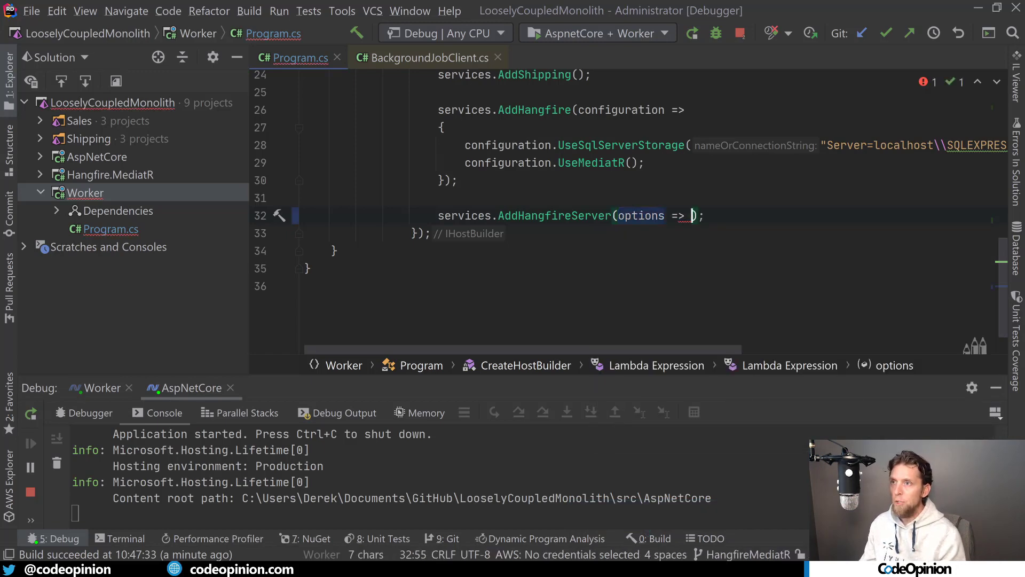
key(Tab)
key(Return)
text(op)
key(Tab)
text(.)
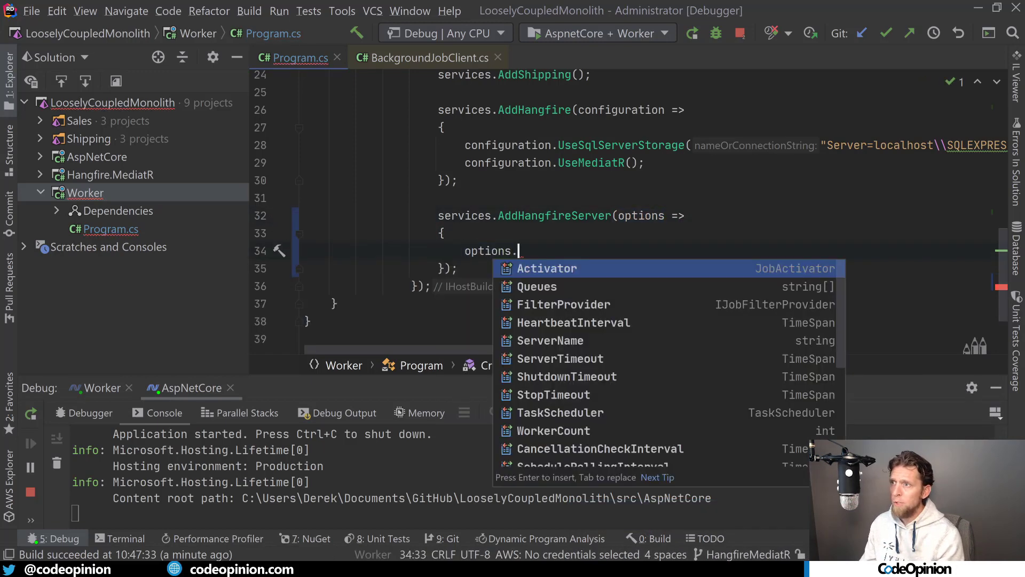
text(work)
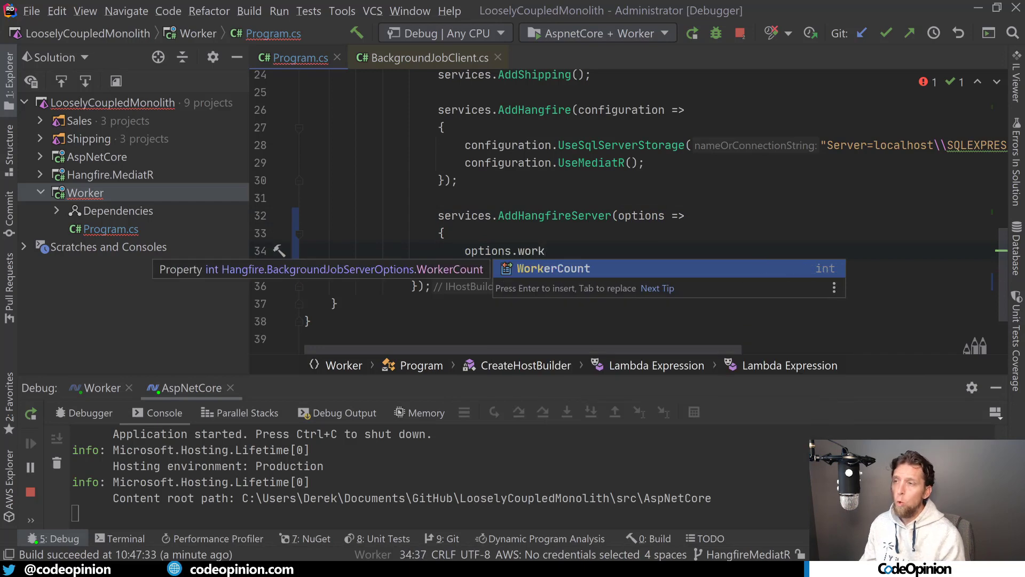
key(Tab)
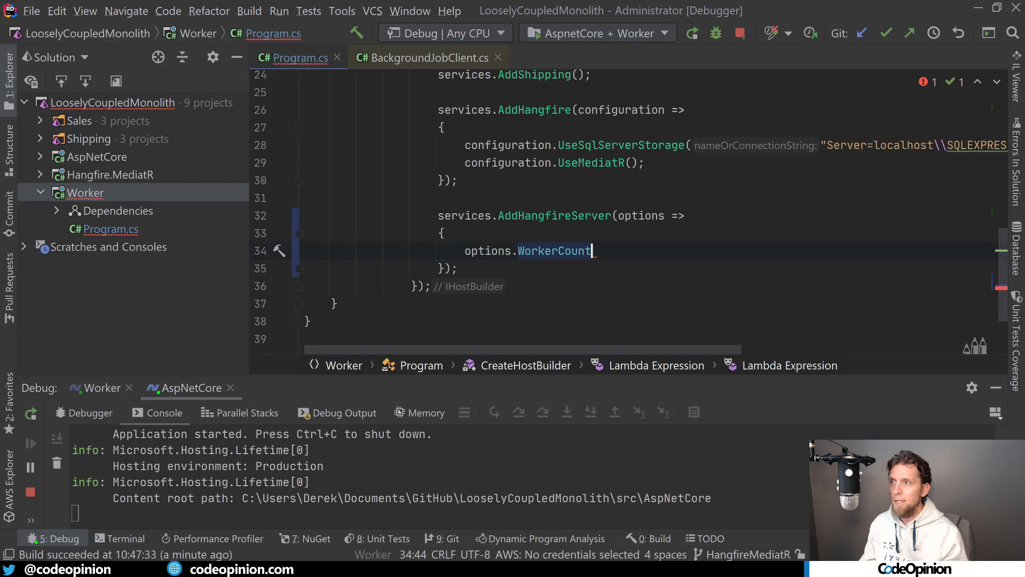
Open the BackgroundJobServerOptions constructor and highlight Math.Min(ProcessorCount * 5, 20).
ctrl+click(539, 250)
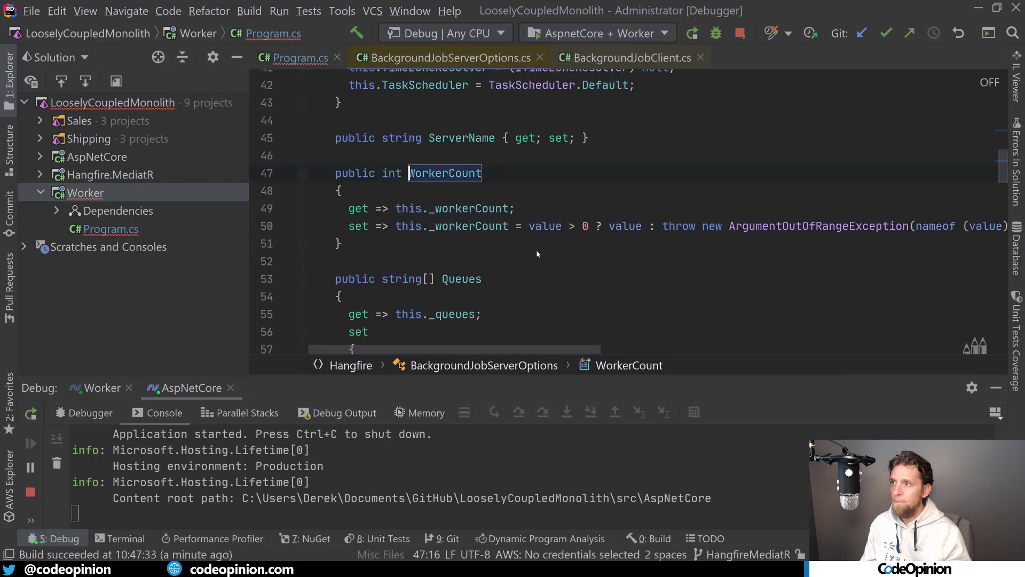
scroll(582, 212, up, 4)
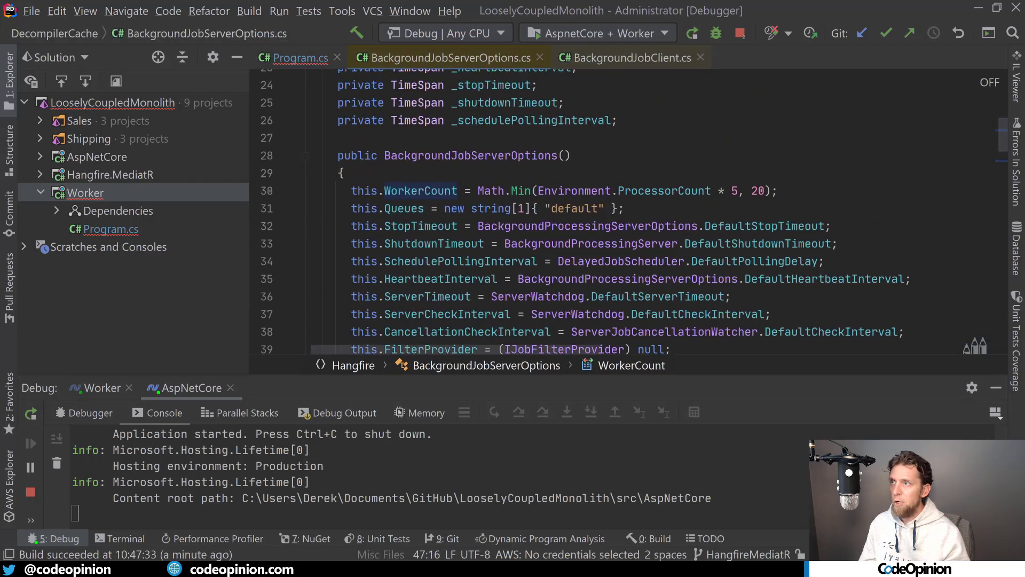
click(486, 156)
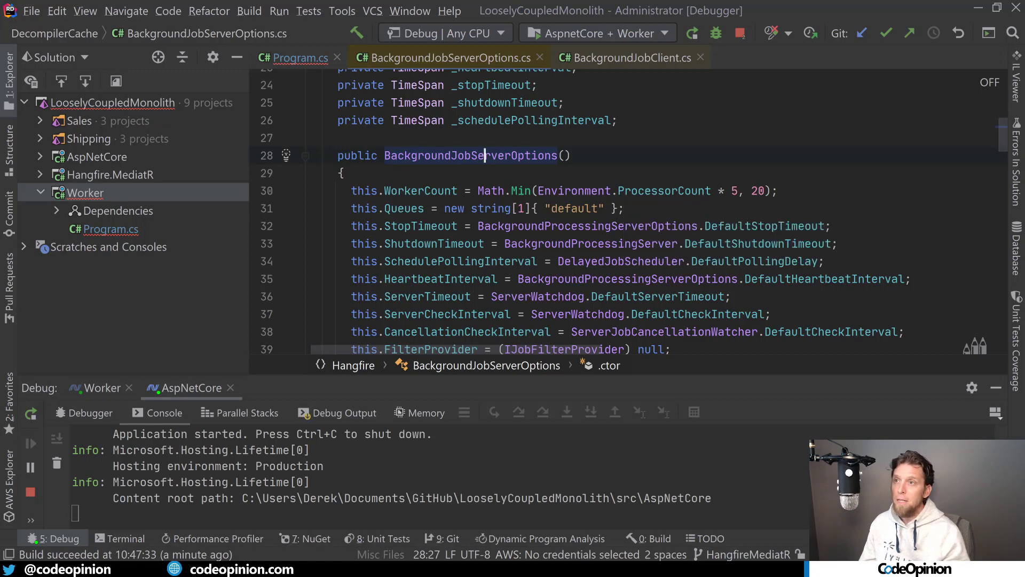
double_click(732, 190)
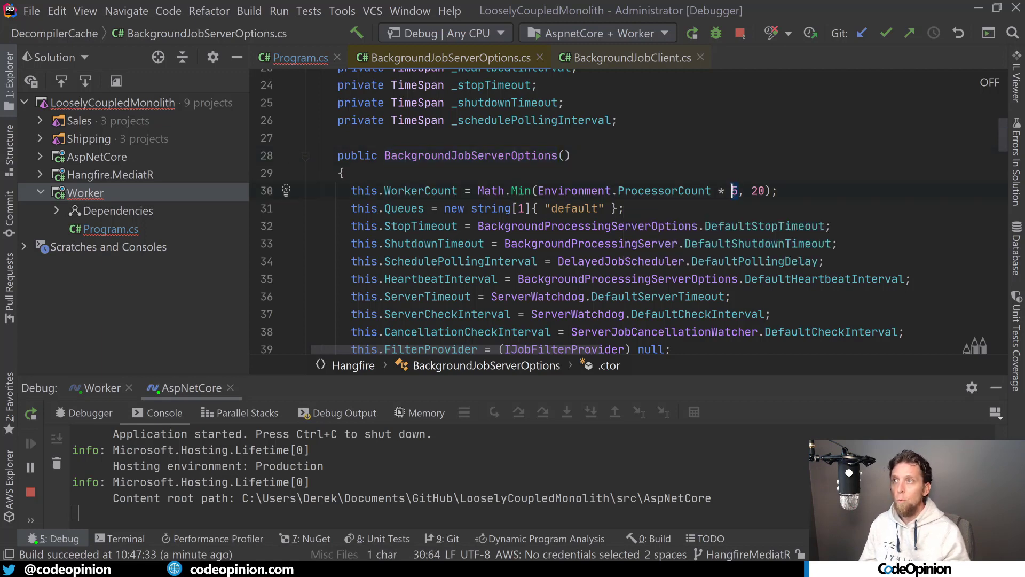
click(653, 191)
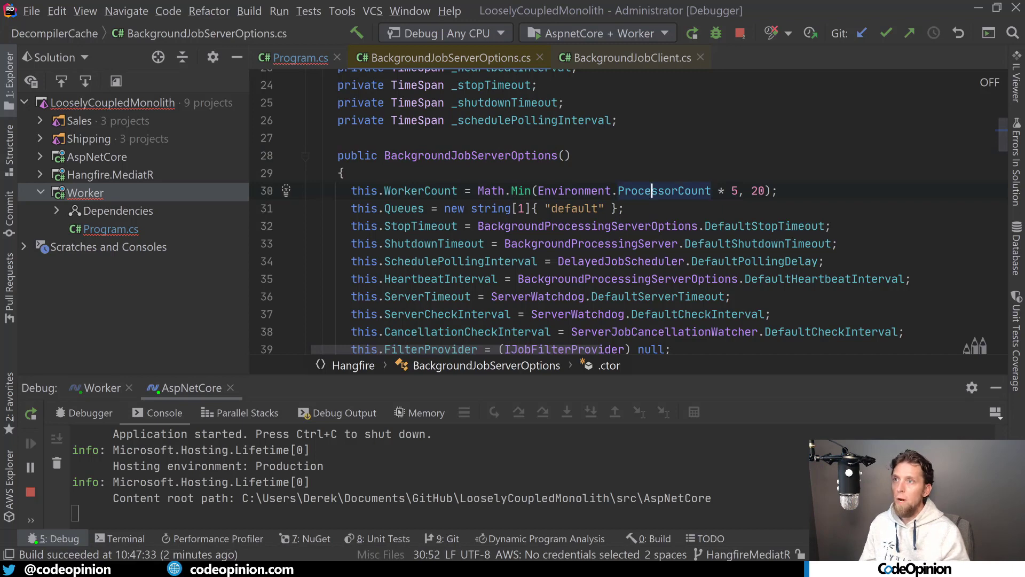
drag(758, 191, 766, 191)
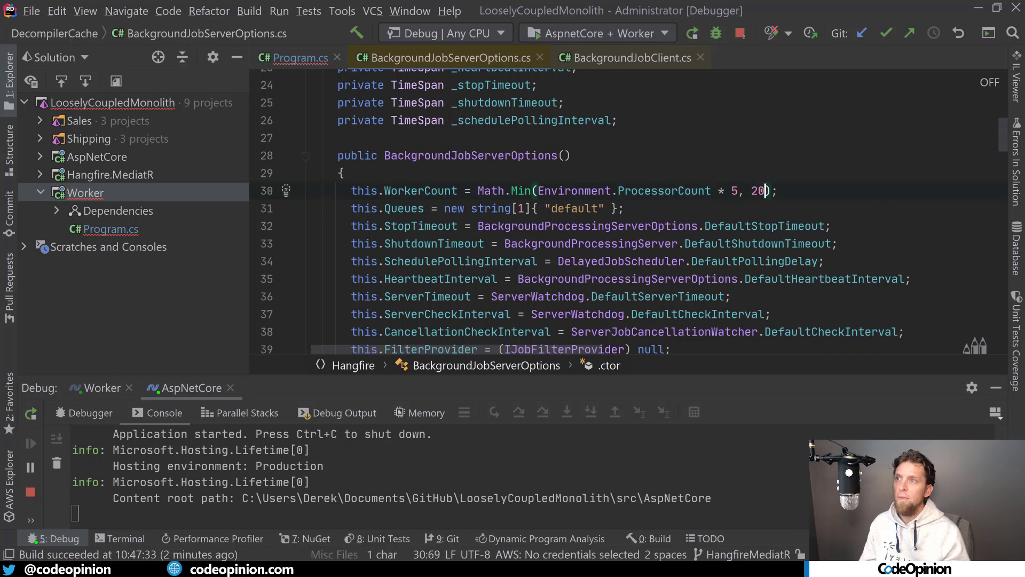
click(767, 190)
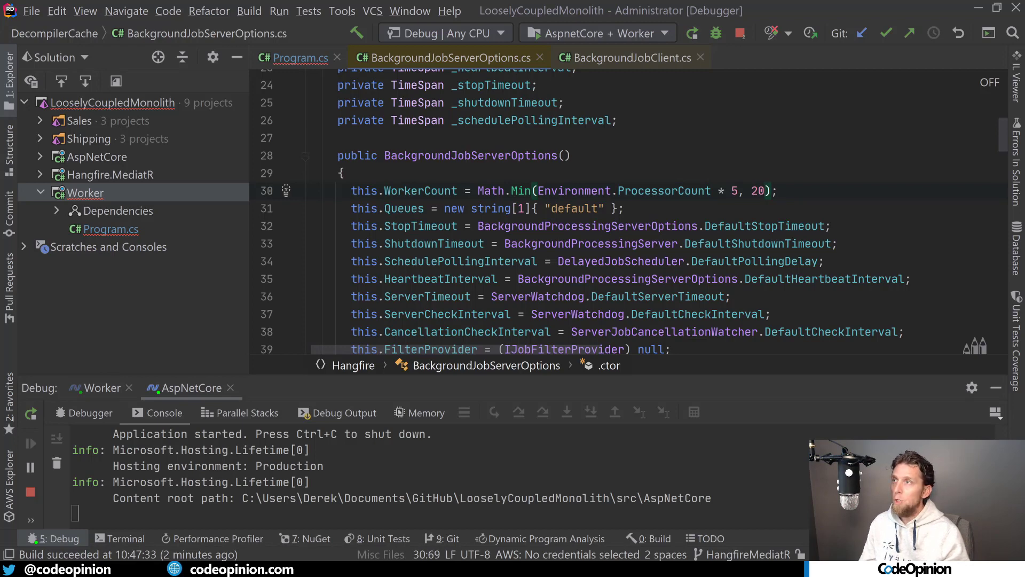
Assign options.WorkerCount = 30 in Program.cs, then stop and rerun the applications.
click(300, 57)
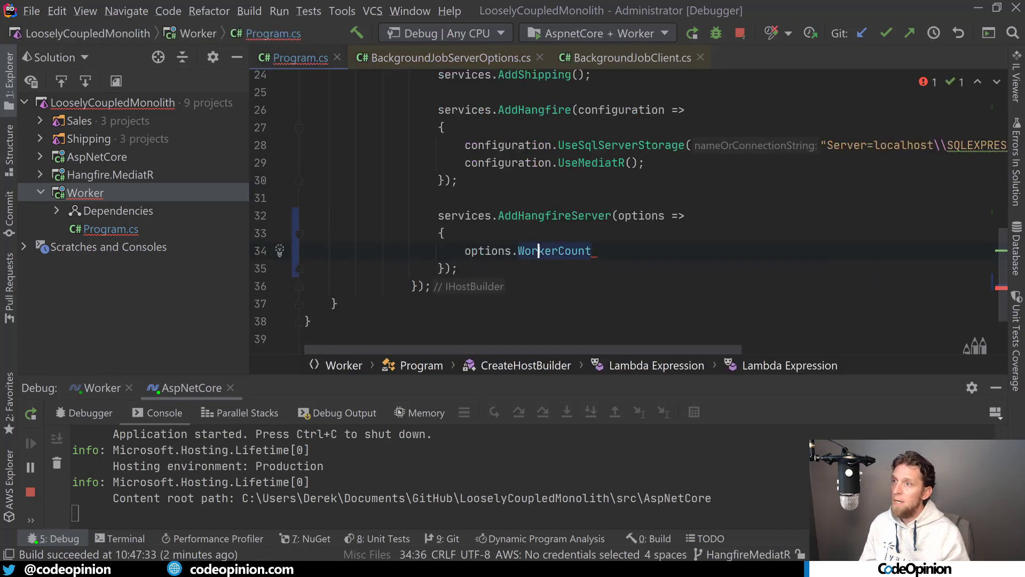
text( = )
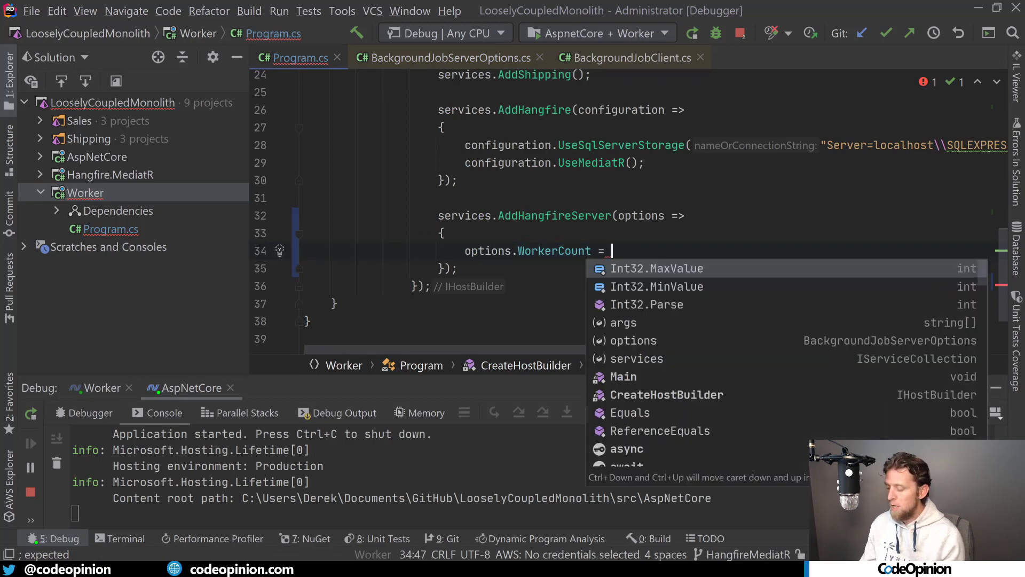
text(30;)
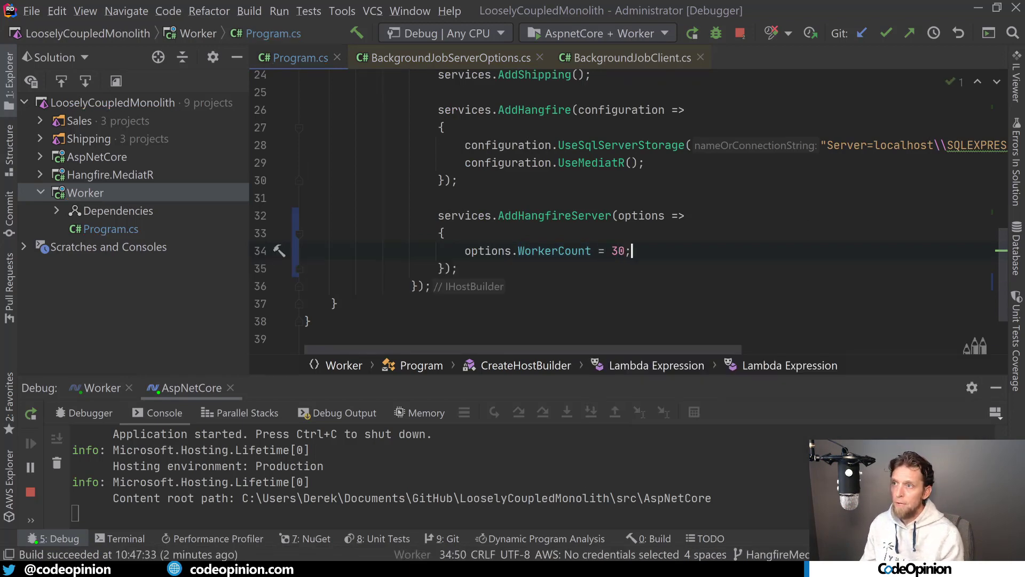
key(F5)
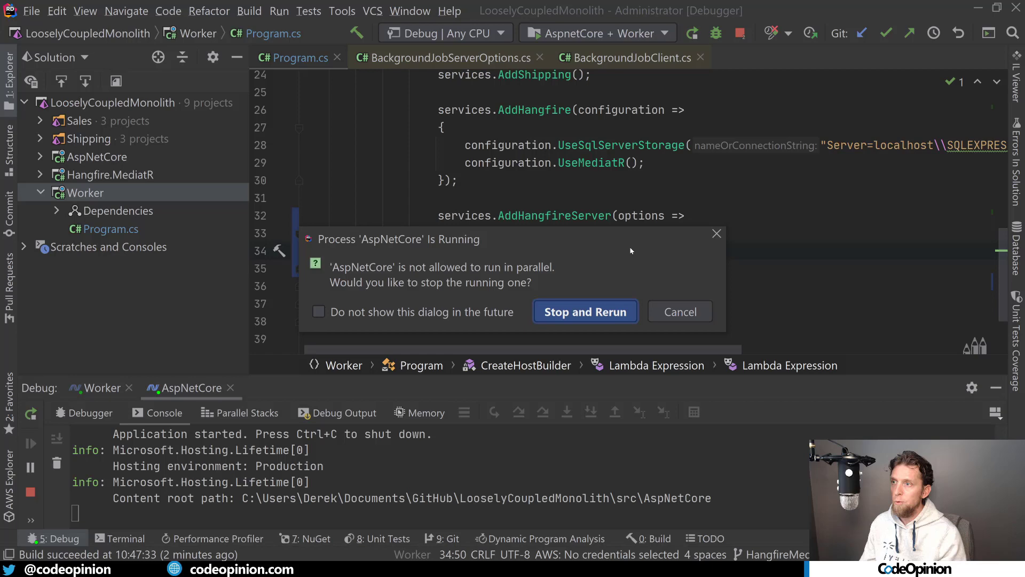
key(Return)
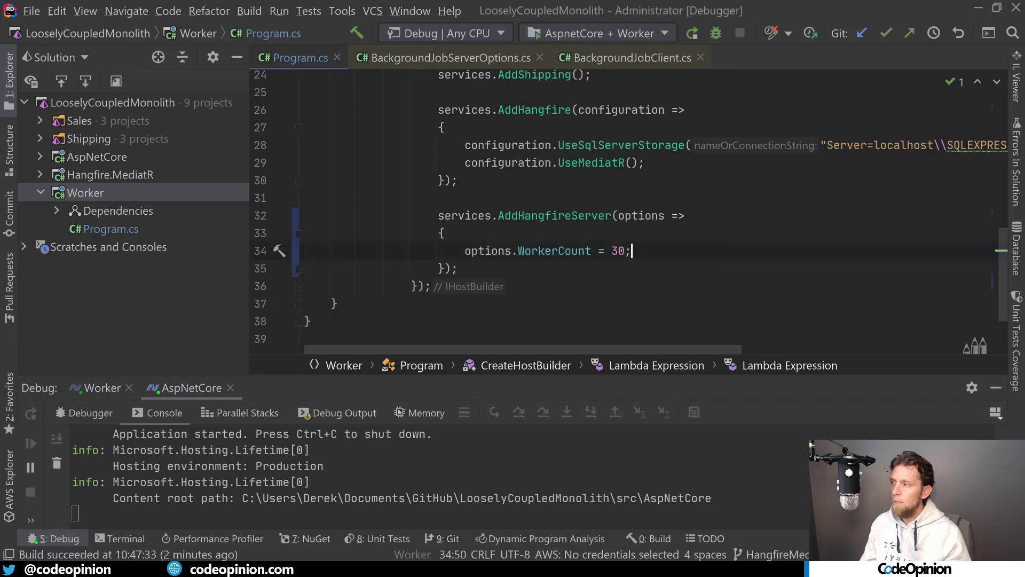
Refresh the Hangfire Dashboard's Servers page.
key(alt+Tab)
key(F5)
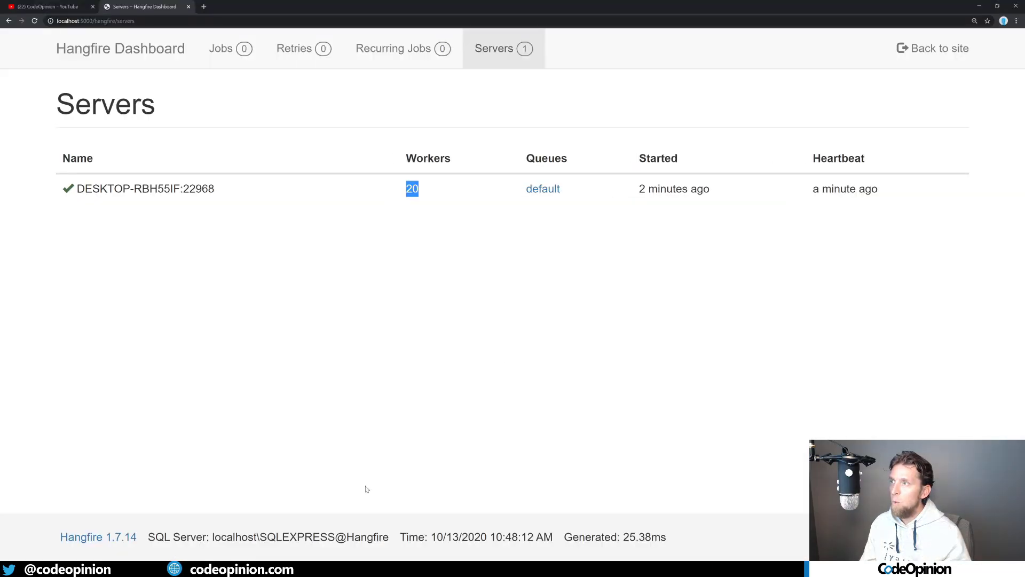
click(525, 339)
key(F5)
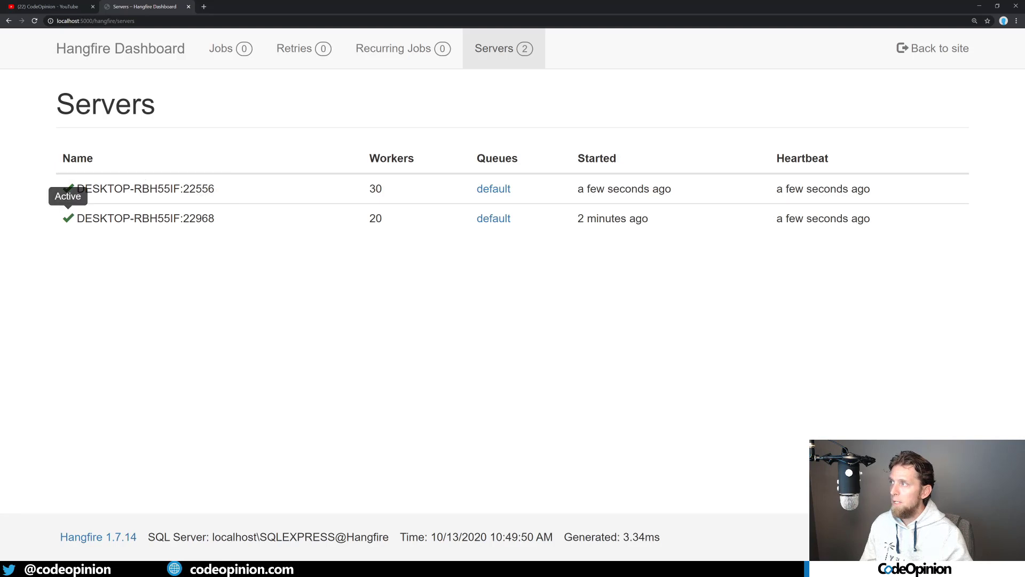
Highlight the older 20-worker server row and the new server's 30 workers.
drag(77, 218, 865, 229)
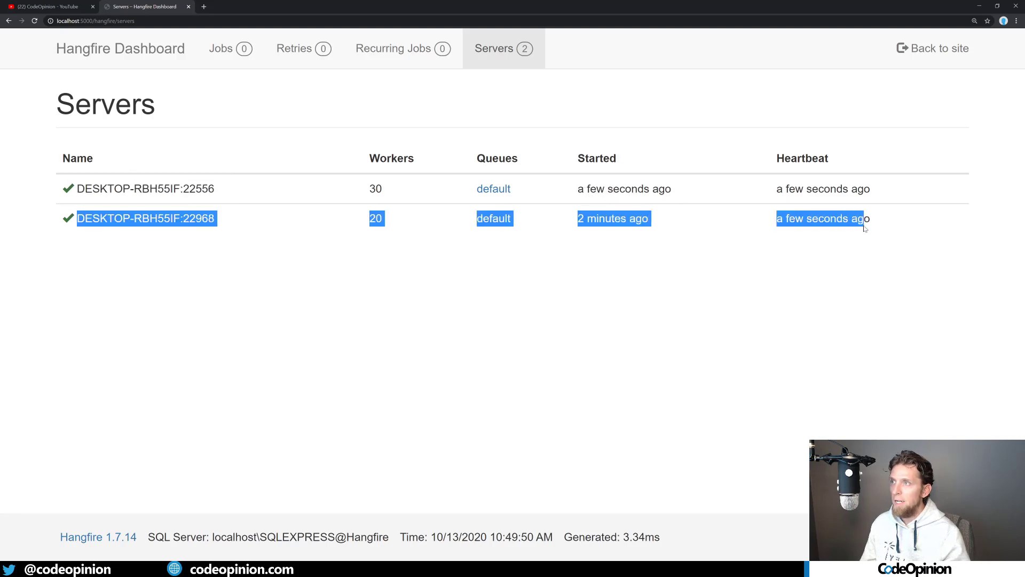
click(814, 80)
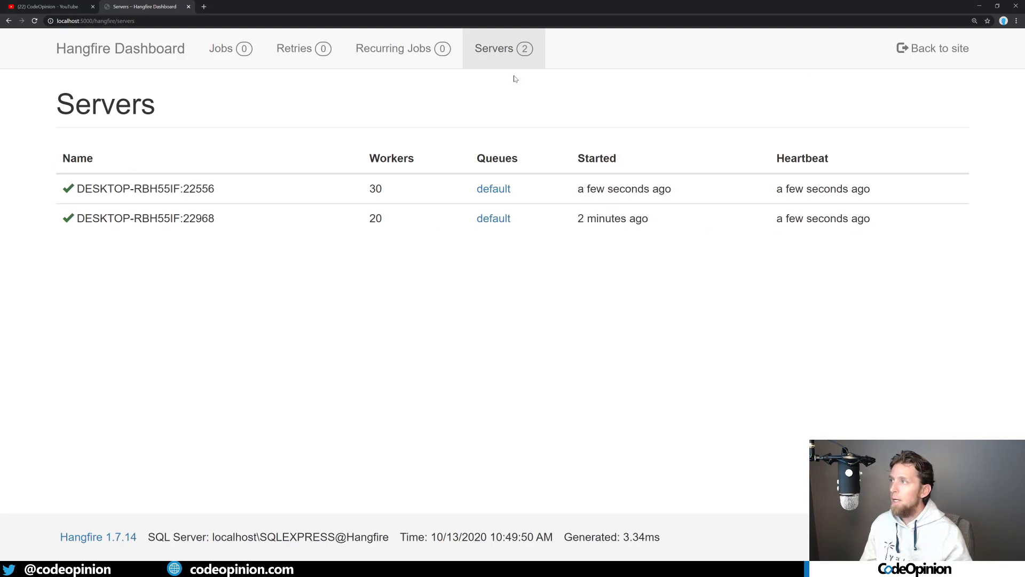
drag(91, 189, 400, 191)
click(395, 190)
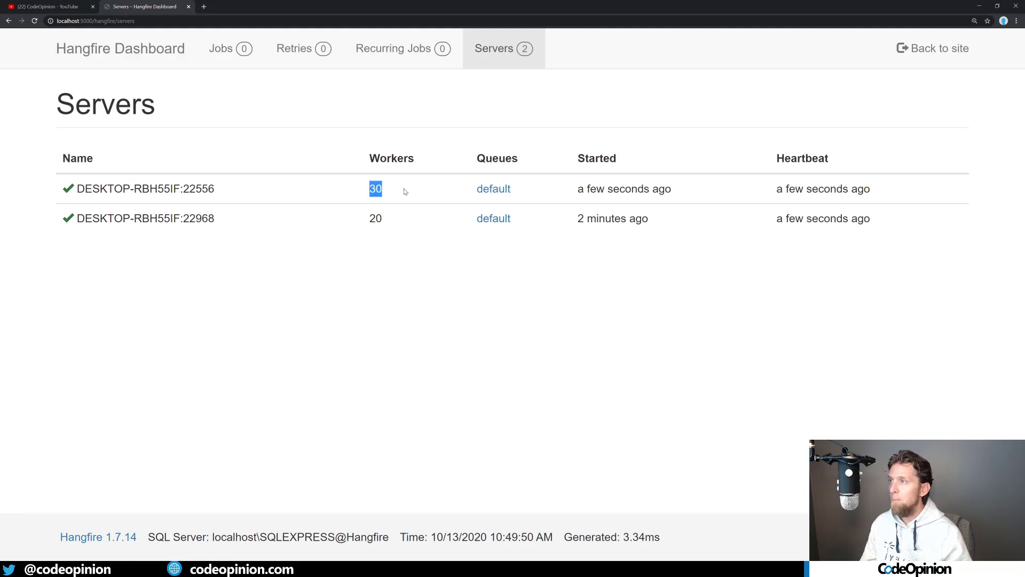
click(402, 191)
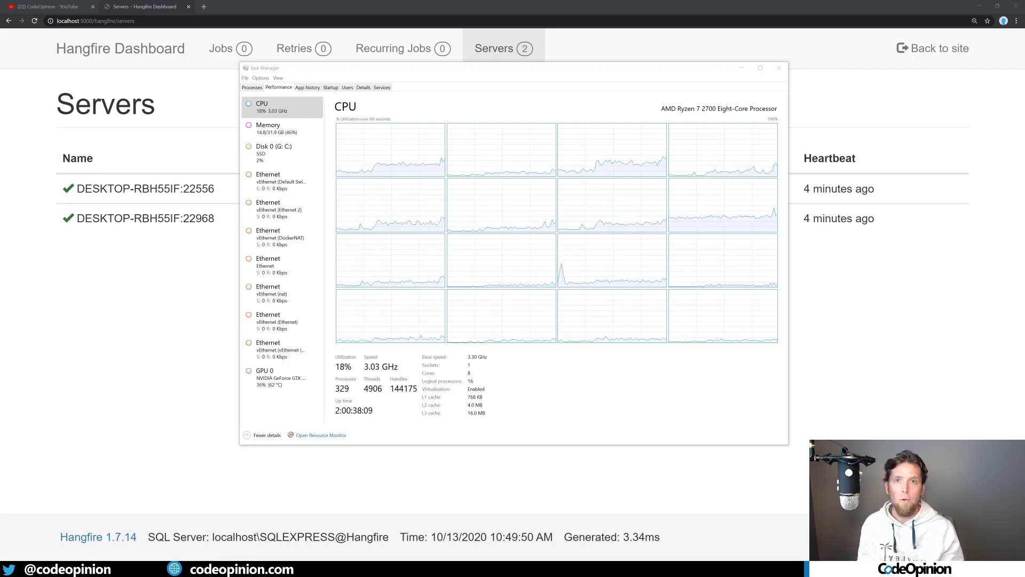
Switch from Task Manager to the PowerPoint Hangfire diagram slide.
key(alt+Tab)
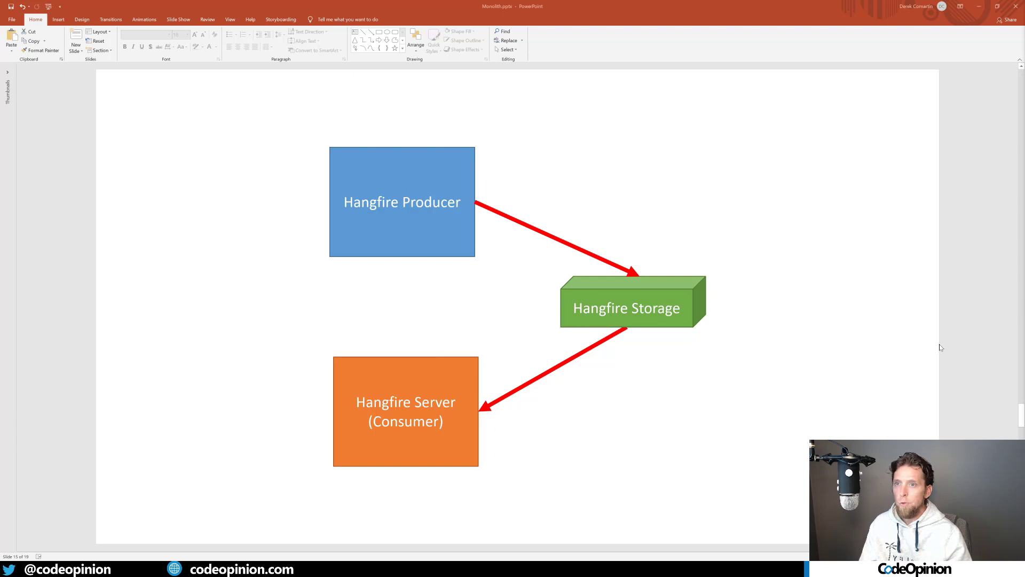
Advance to the two-consumer slide, then return to the Hangfire Servers page.
key(Page_Down)
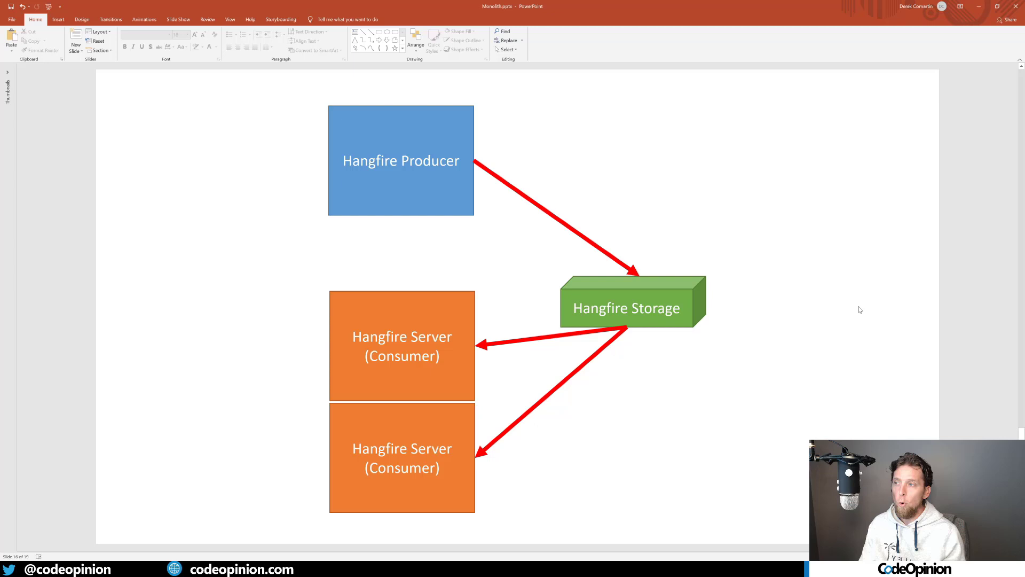
key(alt+Tab)
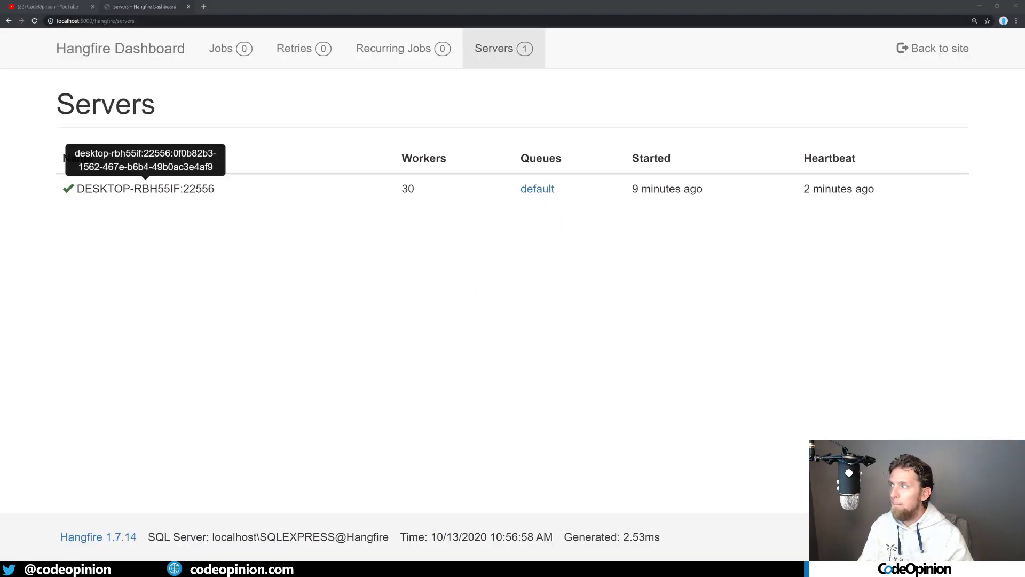
Highlight the remaining 30-worker server, then start Worker.exe in PowerShell.
drag(83, 188, 425, 194)
click(424, 194)
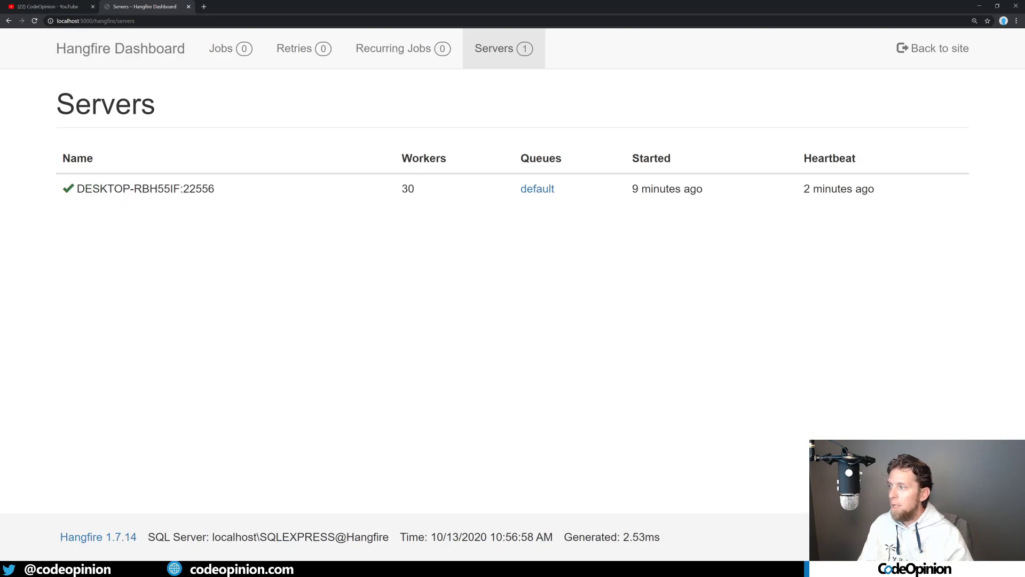
key(alt+Tab)
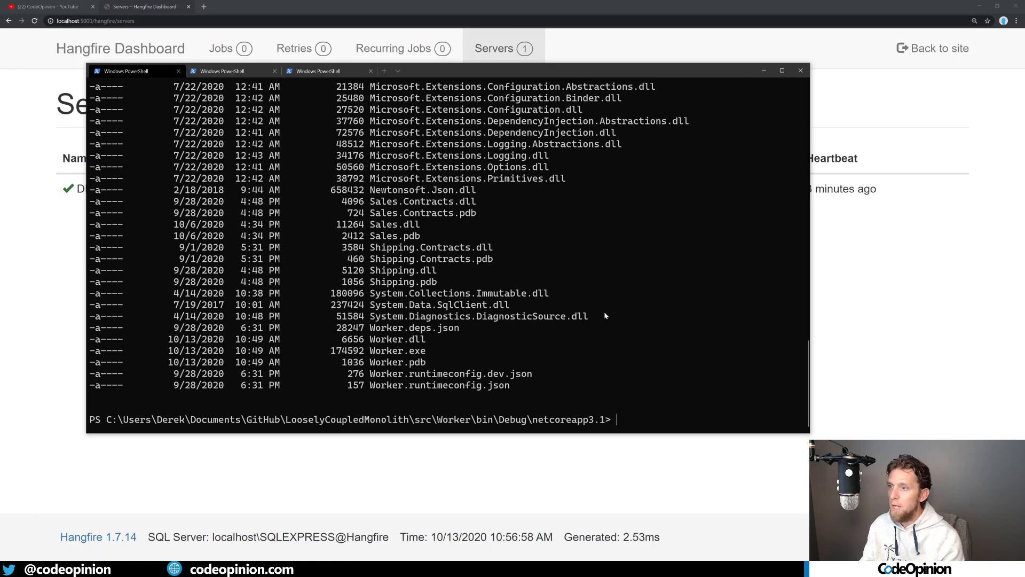
text(Worker.ex)
key(Tab)
key(Return)
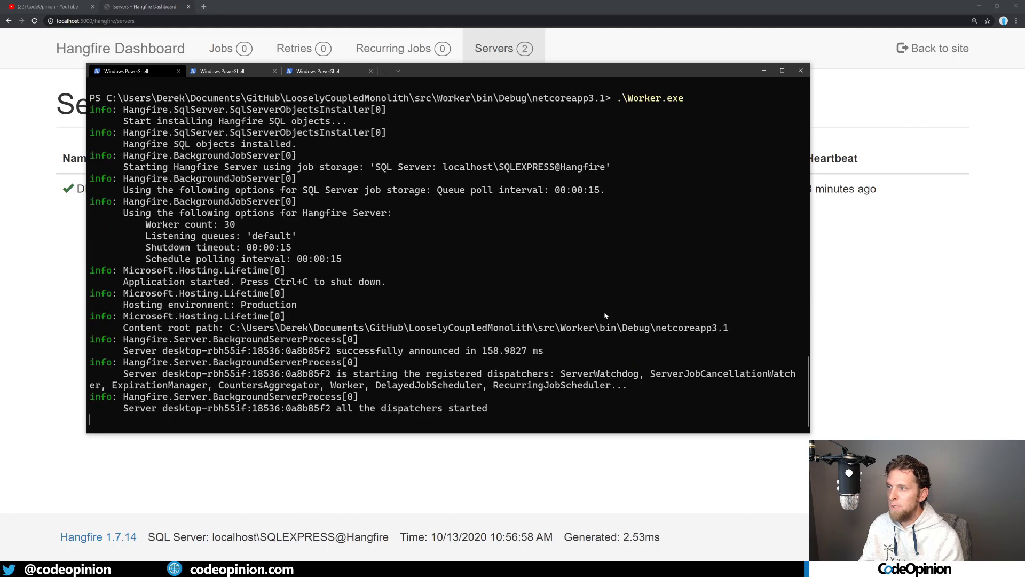
Check the dashboard, then launch a second Worker.exe in another terminal tab.
click(498, 48)
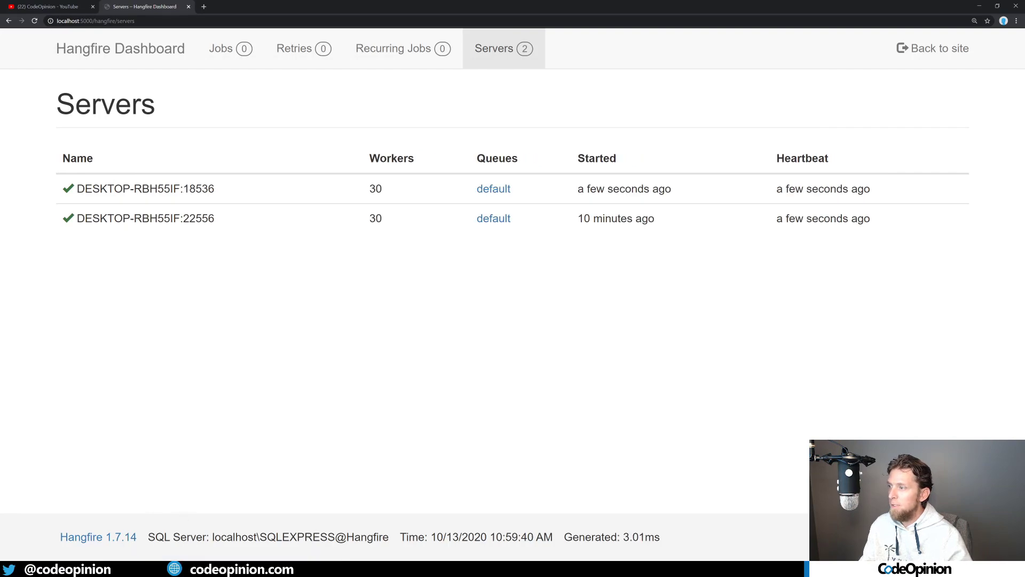
key(alt+Tab)
click(219, 70)
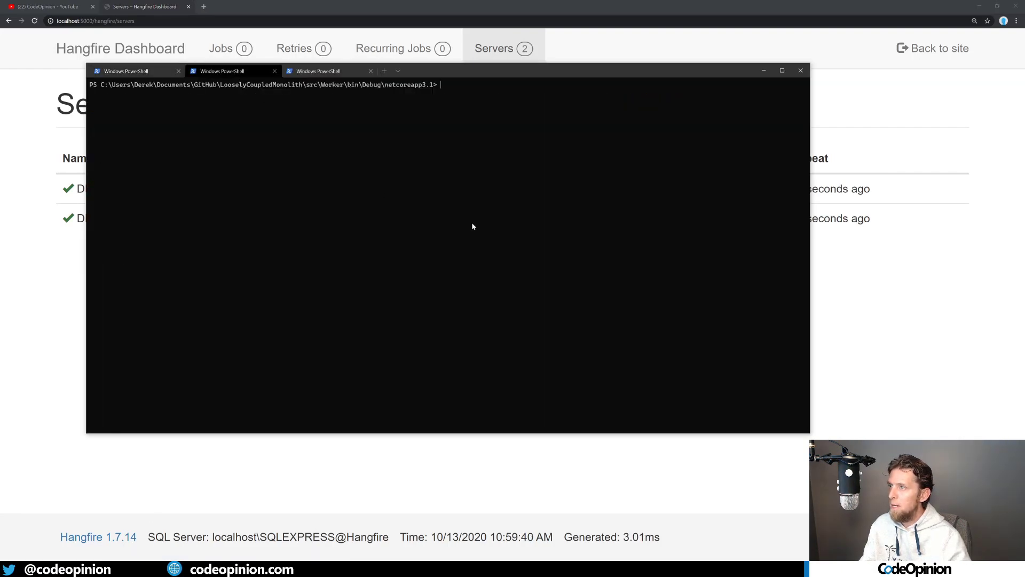
text(Worker.x)
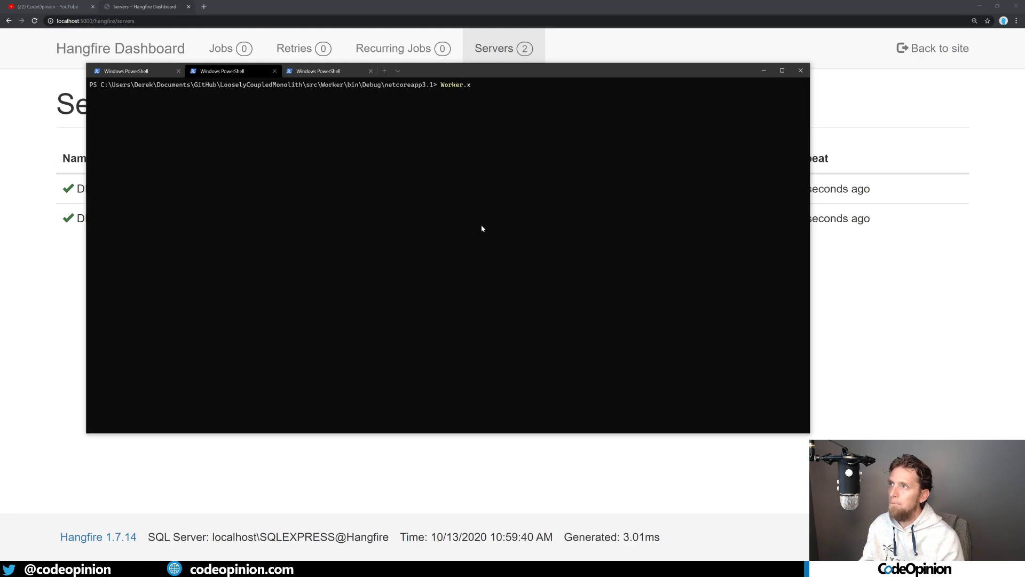
text(ee)
key(BackSpace)
key(BackSpace)
key(Tab)
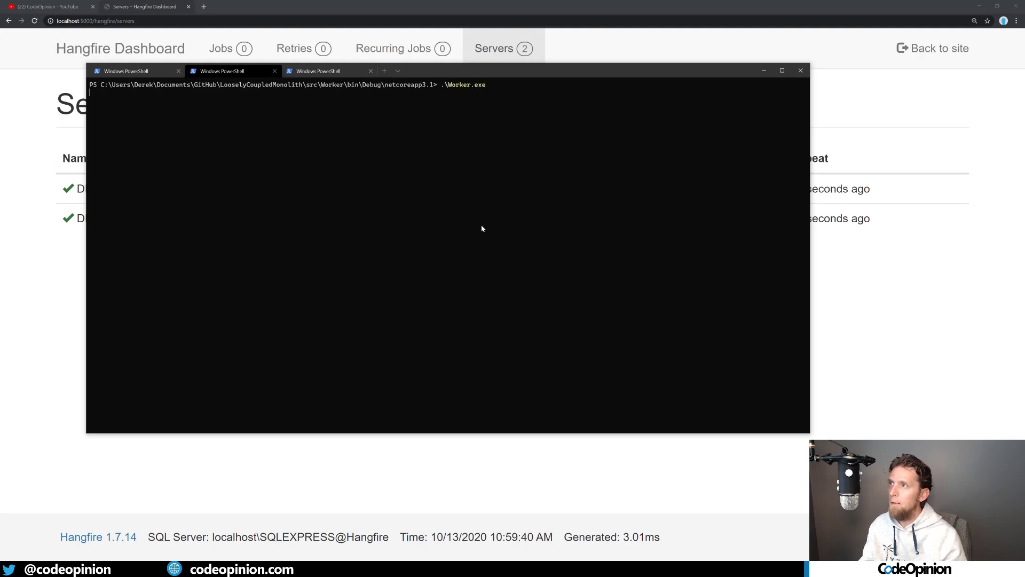
key(Return)
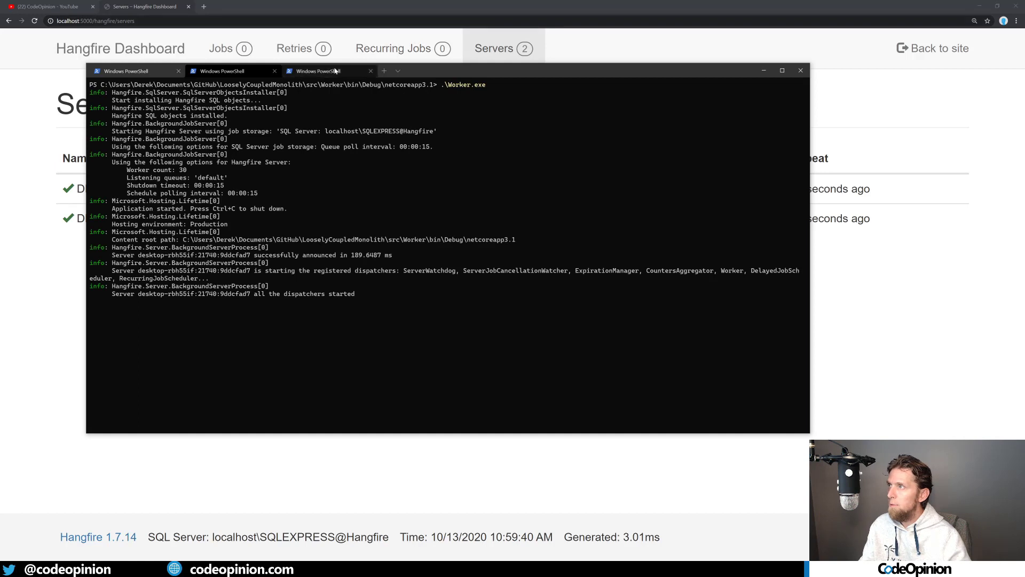
Launch a third Worker.exe in the third terminal tab.
click(336, 70)
text(Worker.e)
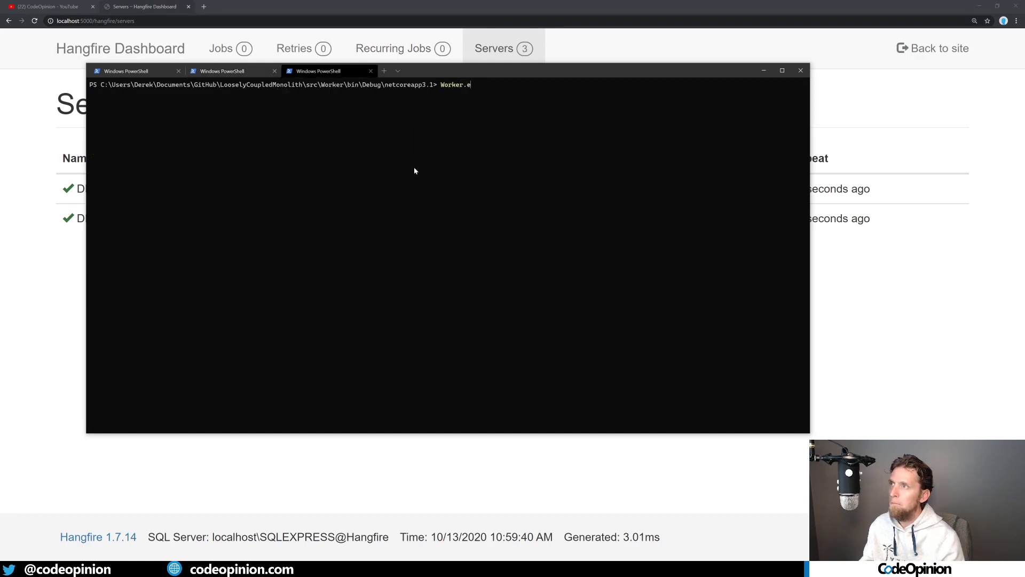
text(xe)
key(Tab)
key(Return)
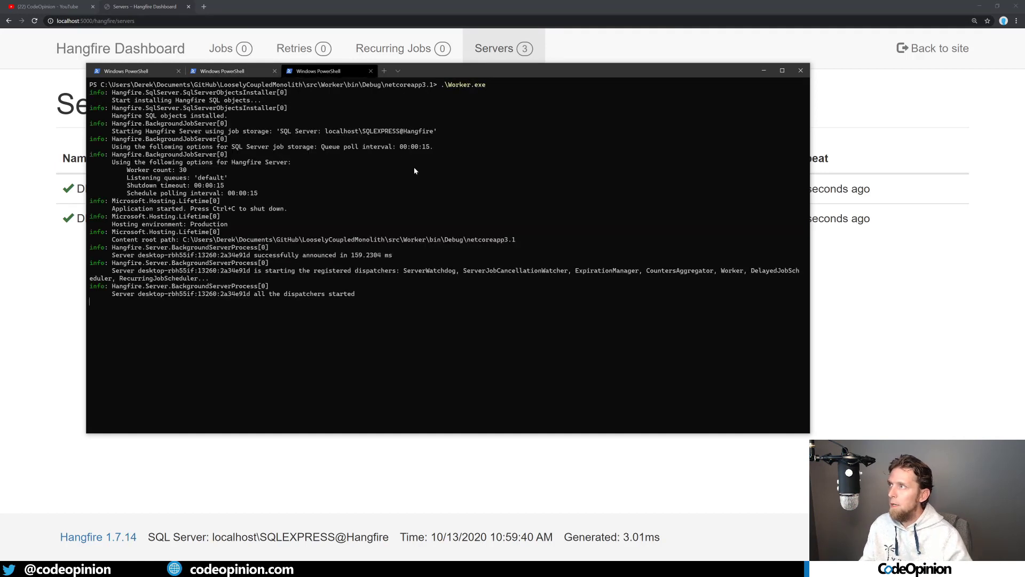
Bring up the dashboard listing four running servers with 30 workers each.
click(576, 50)
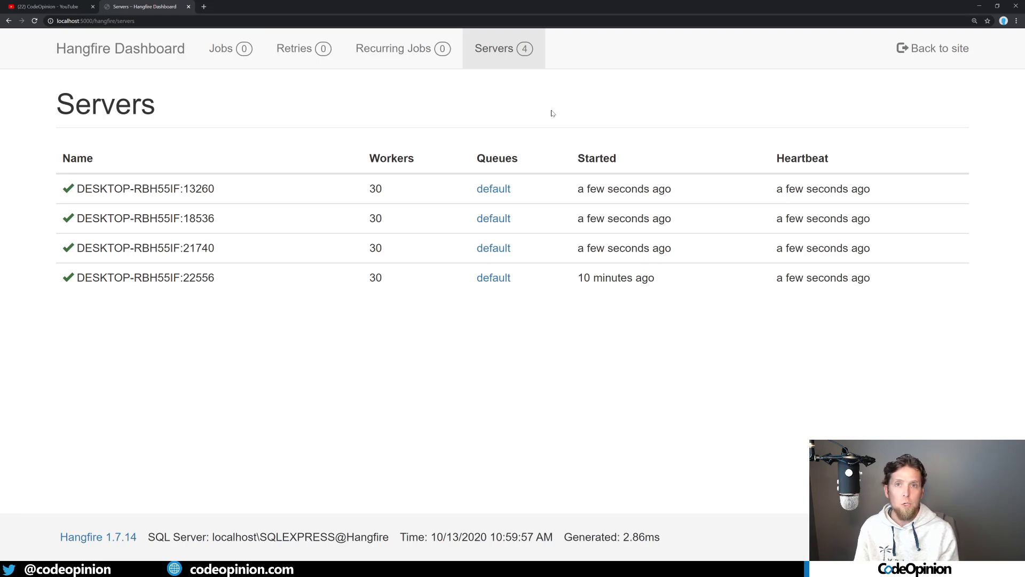
Go to the PowerPoint slide where both Hangfire Server consumers point arrows to the DB.
key(alt+Tab)
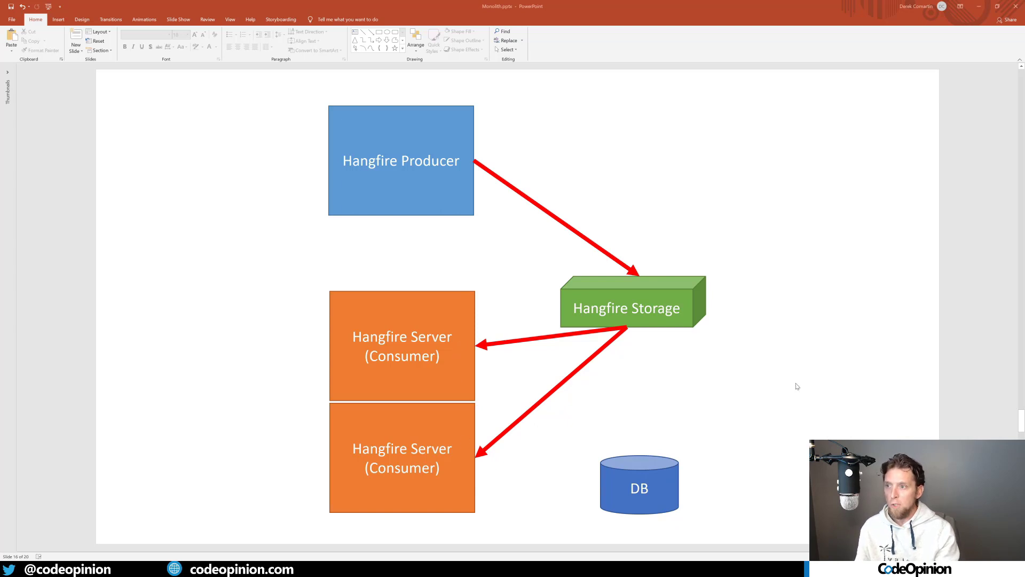
key(Page_Down)
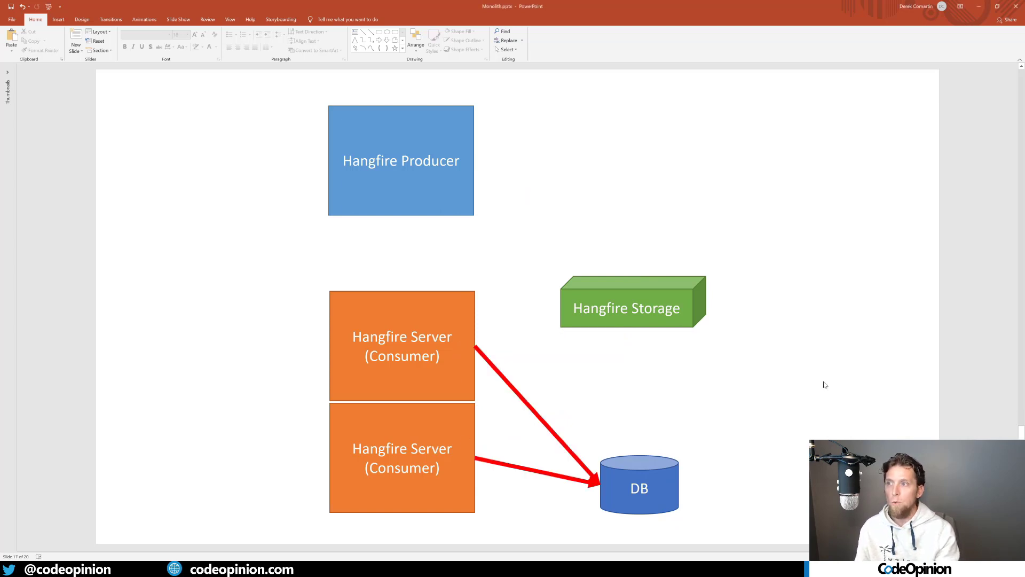